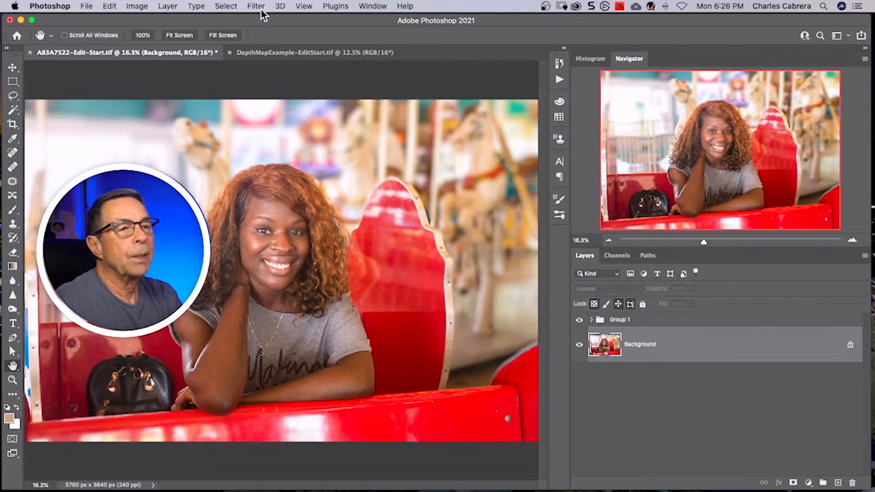
- Open the Neural Filters and try a Depth Blur focal point on the woman's face, removing it again
{"action": "left_click", "coordinate": [272, 53]}
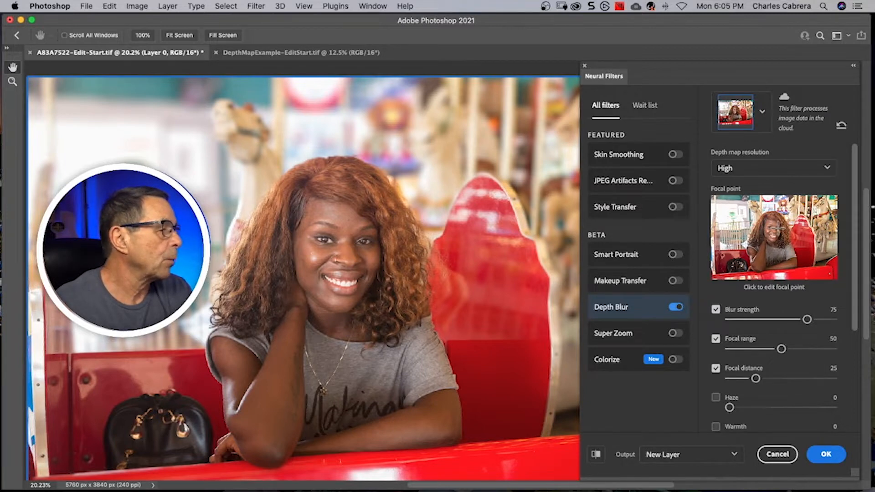
{"action": "left_click", "coordinate": [777, 227]}
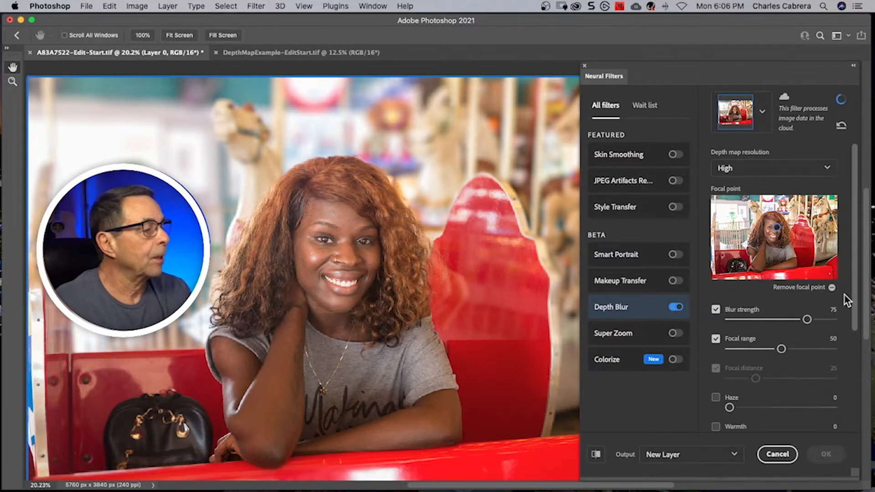
{"action": "left_click", "coordinate": [832, 289]}
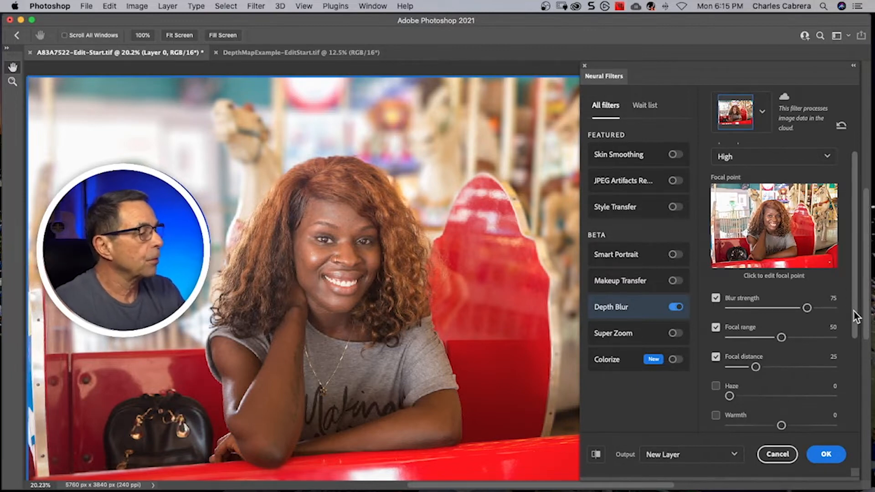
- Apply the Depth Blur filter with its output set to Duplicate Layer Masked
{"action": "scroll", "coordinate": [851, 310], "scroll_direction": "down", "scroll_amount": 3}
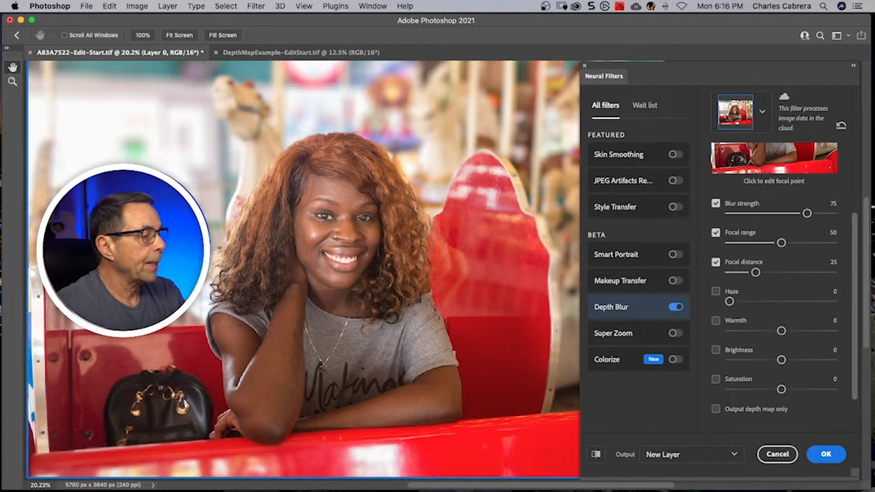
{"action": "left_click", "coordinate": [735, 455]}
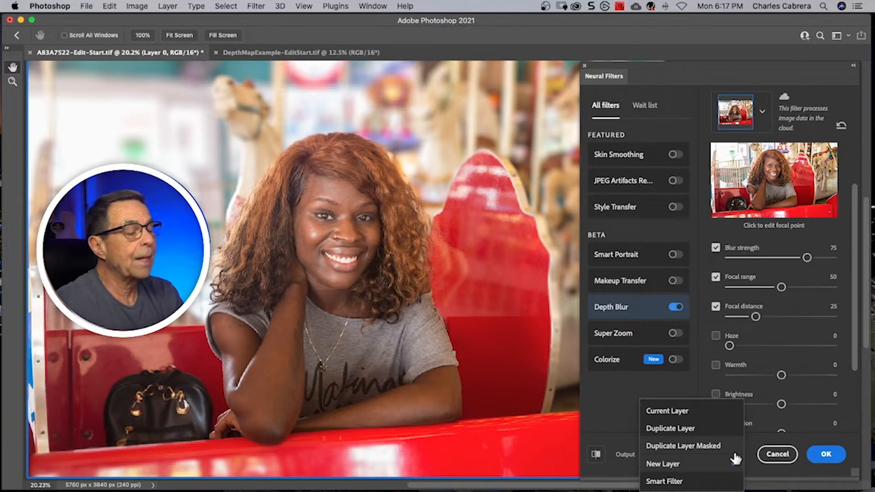
{"action": "left_click", "coordinate": [696, 446]}
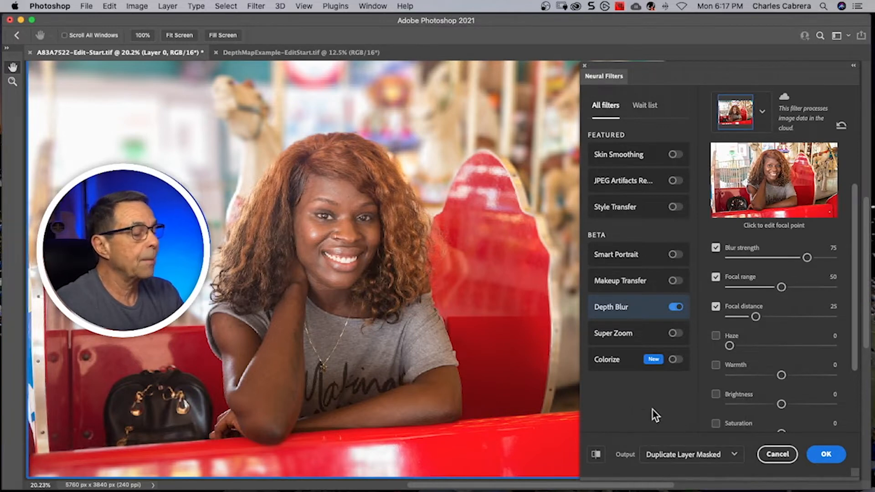
{"action": "left_click", "coordinate": [825, 454]}
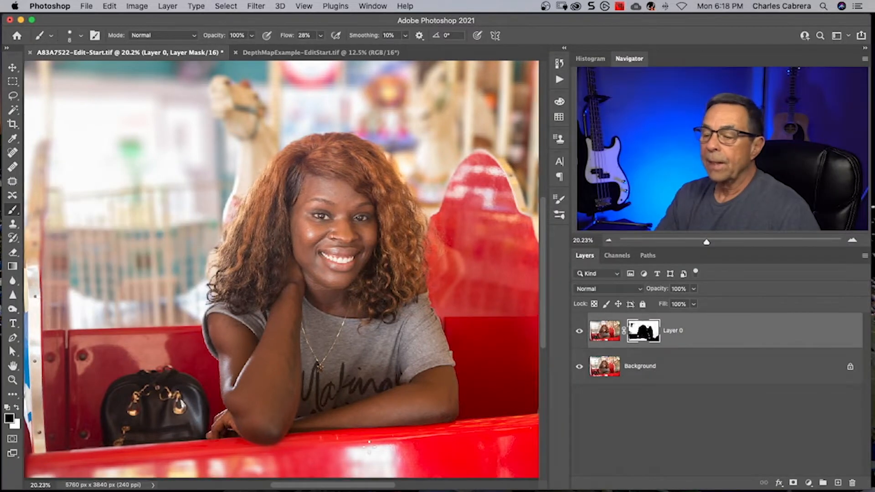
- Paint black on Layer 0's mask along the pale trim of the red seat back to bring back its sharp edge
{"action": "left_click_drag", "start_coordinate": [354, 484], "coordinate": [365, 484]}
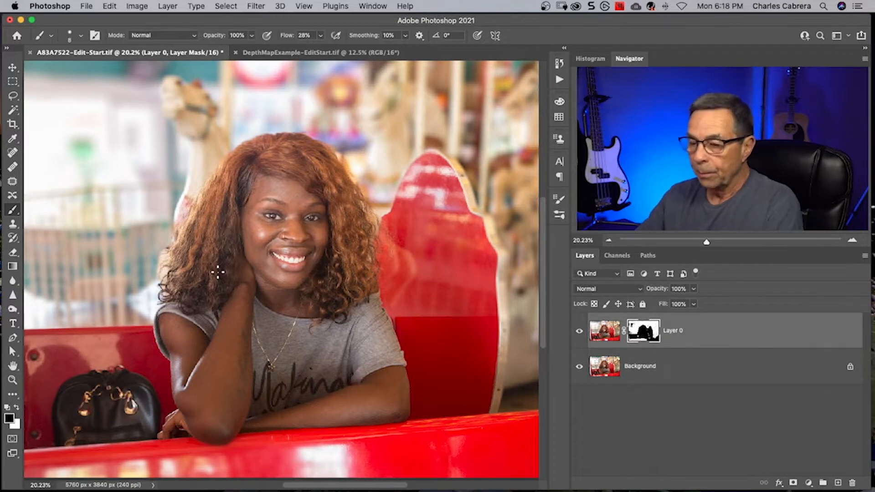
{"action": "key", "text": "bracketright"}
{"action": "key", "text": "bracketright"}
{"action": "key", "text": "bracketright"}
{"action": "key", "text": "bracketright"}
{"action": "key", "text": "bracketright"}
{"action": "key", "text": "bracketright"}
{"action": "key", "text": "bracketright"}
{"action": "key", "text": "bracketright"}
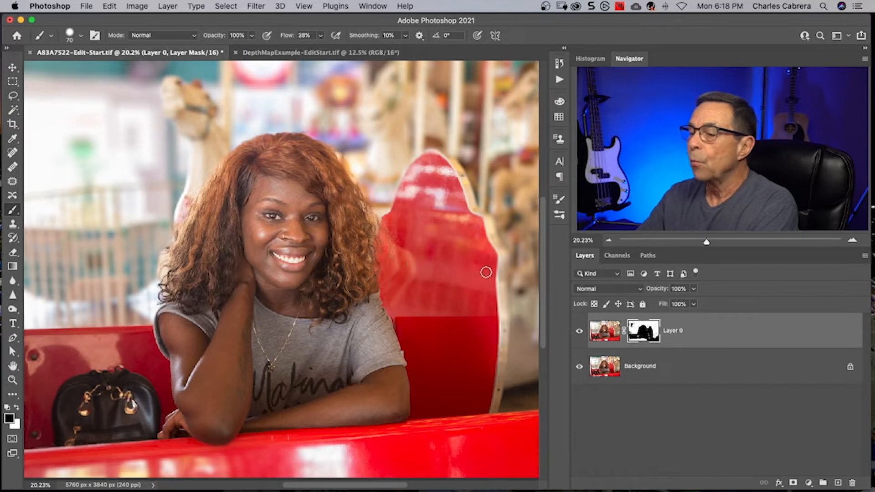
{"action": "key", "text": "bracketleft"}
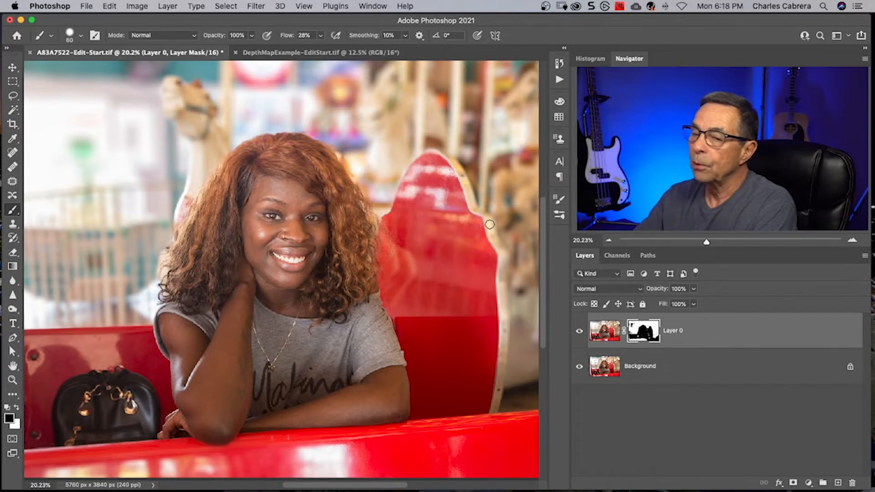
{"action": "key", "text": "super+plus"}
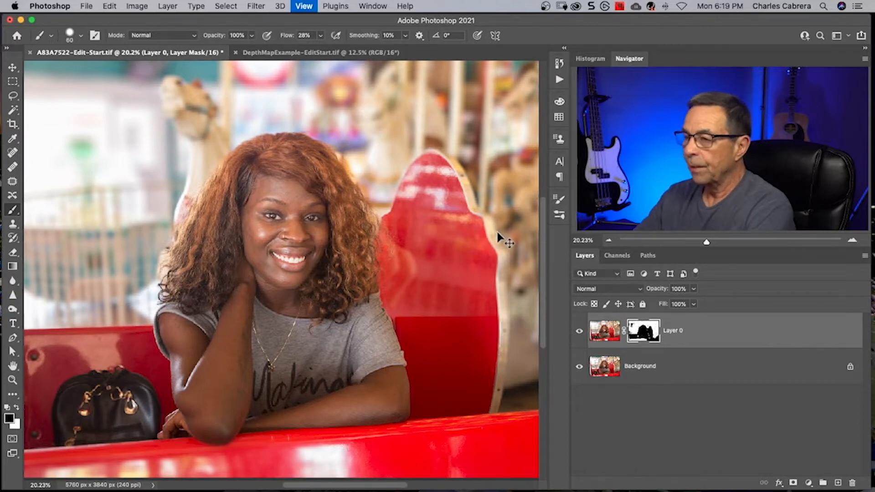
{"action": "left_click_drag", "start_coordinate": [479, 240], "coordinate": [361, 223]}
{"action": "key", "text": "bracketright"}
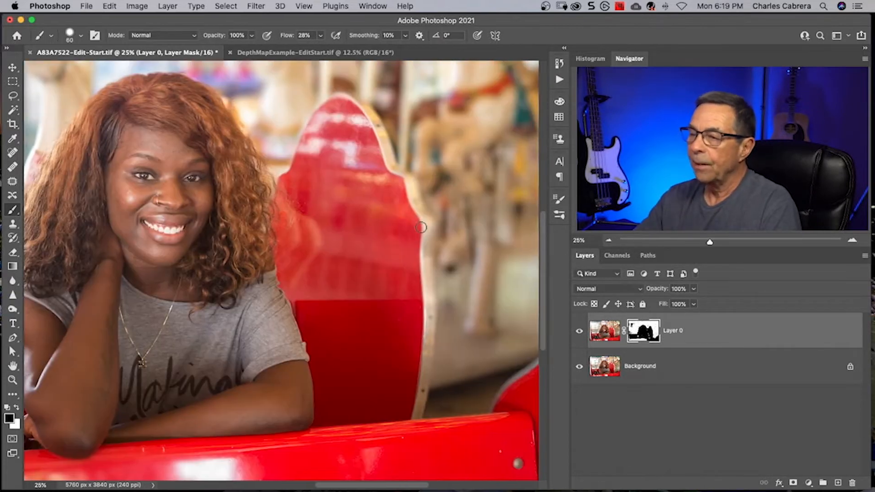
{"action": "left_click_drag", "start_coordinate": [426, 239], "coordinate": [430, 296]}
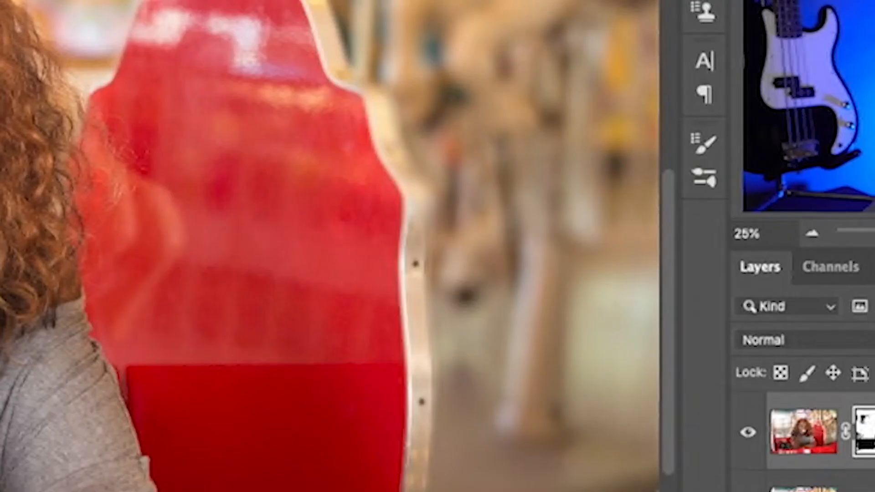
{"action": "mouse_move", "coordinate": [418, 377]}
{"action": "left_mouse_down"}
{"action": "mouse_move", "coordinate": [414, 186]}
{"action": "mouse_move", "coordinate": [343, 75]}
{"action": "left_mouse_up"}
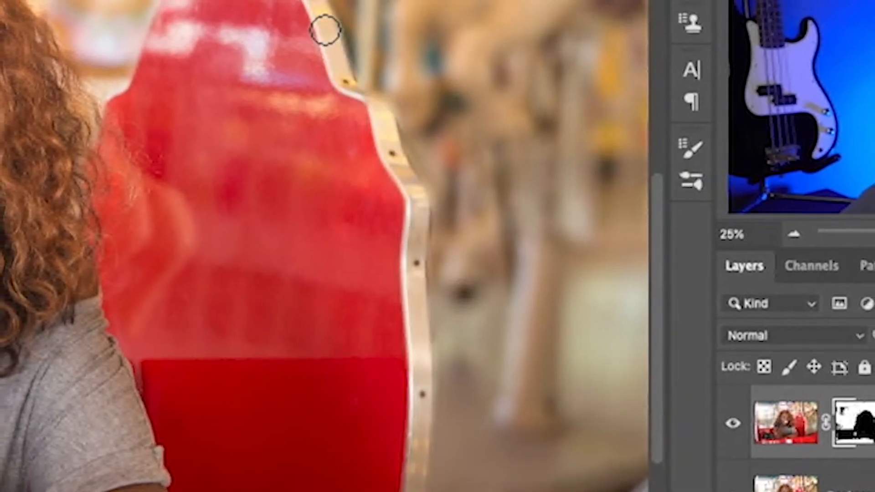
{"action": "mouse_move", "coordinate": [325, 30]}
{"action": "left_mouse_down"}
{"action": "mouse_move", "coordinate": [306, 4]}
{"action": "mouse_move", "coordinate": [391, 152]}
{"action": "left_mouse_up"}
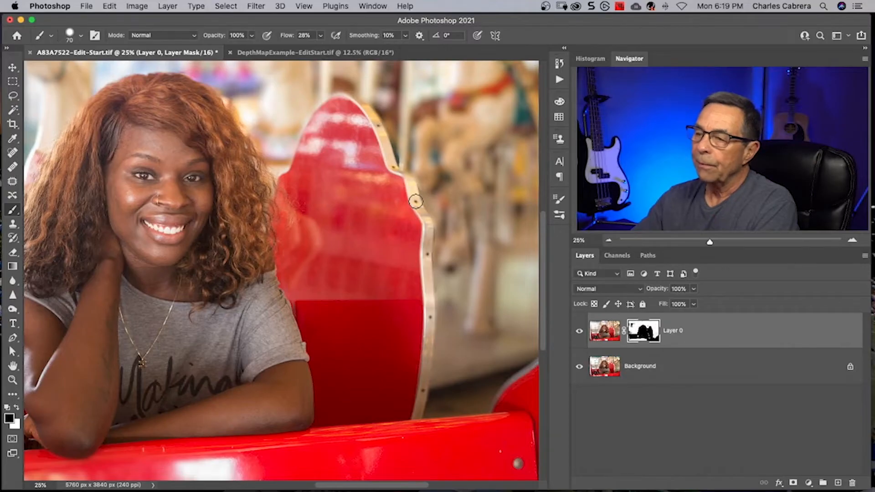
{"action": "mouse_move", "coordinate": [416, 202]}
{"action": "left_mouse_down"}
{"action": "mouse_move", "coordinate": [406, 180]}
{"action": "mouse_move", "coordinate": [429, 224]}
{"action": "mouse_move", "coordinate": [425, 360]}
{"action": "left_mouse_up"}
- Paint white on Layer 0's mask just outside the seat trim with a size 50 brush to restore the background blur
{"action": "key", "text": "x"}
{"action": "key", "text": "bracketleft"}
{"action": "key", "text": "bracketleft"}
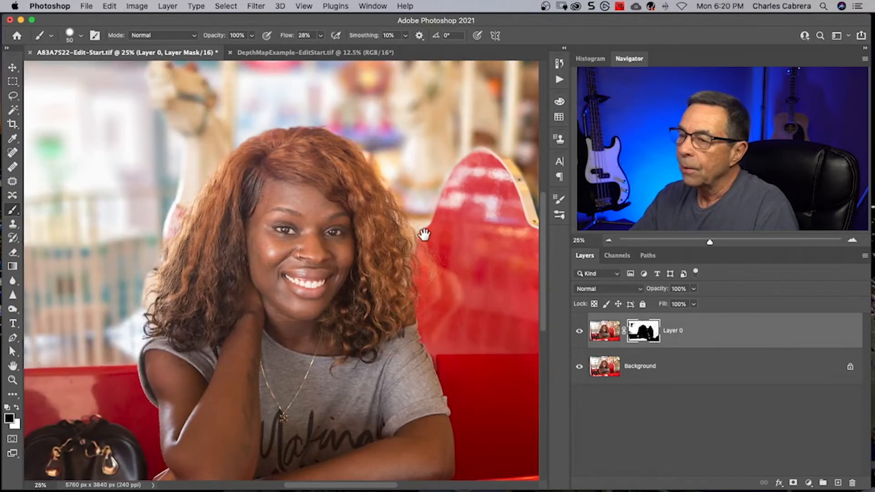
{"action": "left_click_drag", "start_coordinate": [424, 235], "coordinate": [445, 266]}
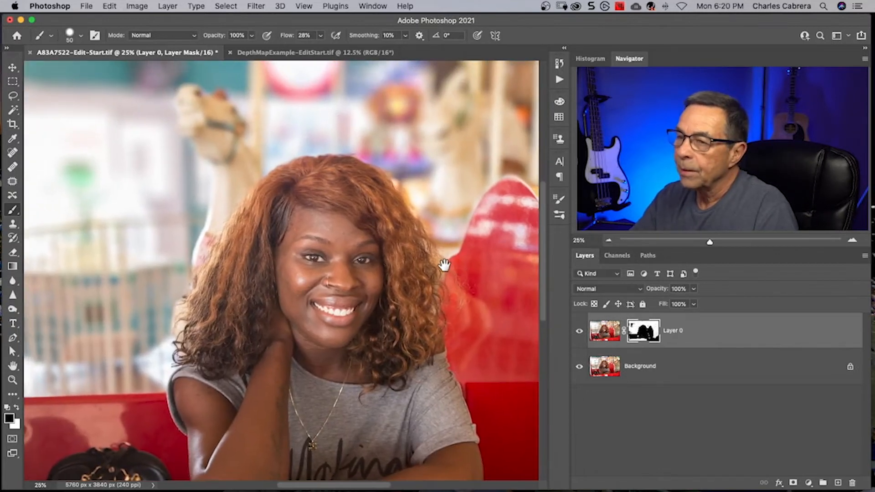
- Add a new empty layer above Layer 0 and clip it to Layer 0
{"action": "key", "text": "super+equal"}
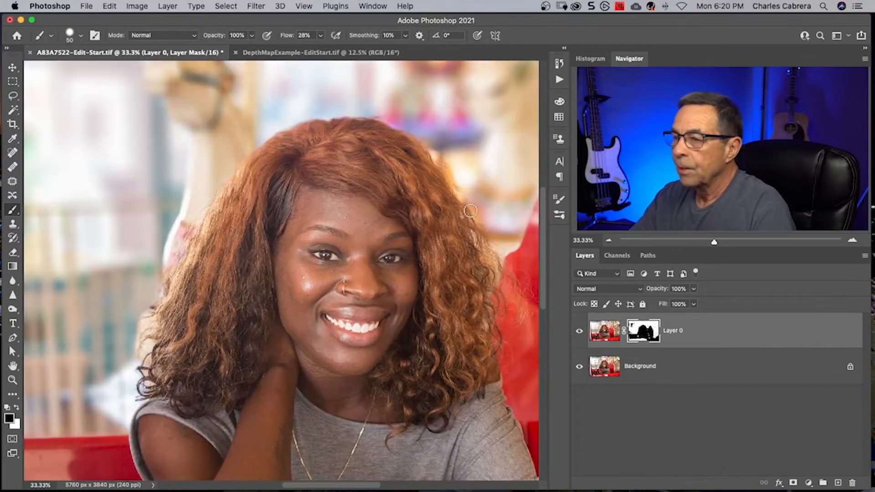
{"action": "mouse_move", "coordinate": [486, 203]}
{"action": "left_mouse_down"}
{"action": "mouse_move", "coordinate": [365, 176]}
{"action": "mouse_move", "coordinate": [352, 245]}
{"action": "left_mouse_up"}
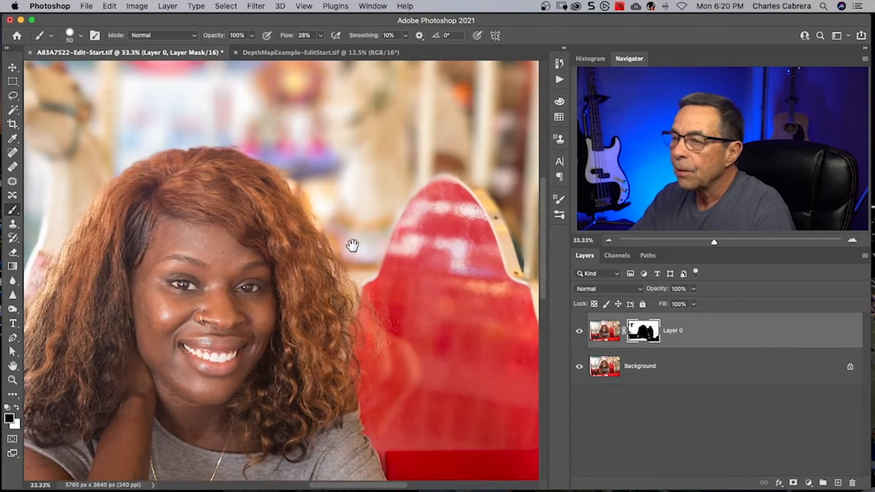
{"action": "scroll", "coordinate": [474, 191], "scroll_direction": "down", "scroll_amount": 5}
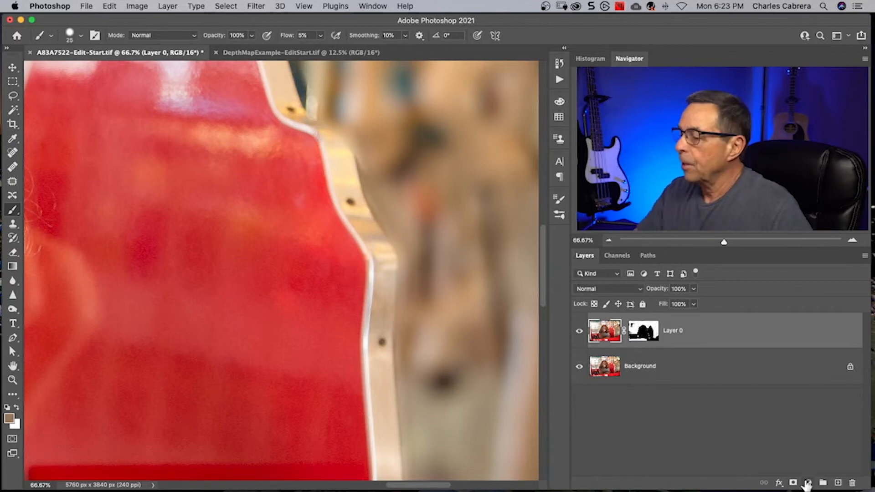
{"action": "left_click", "coordinate": [838, 482]}
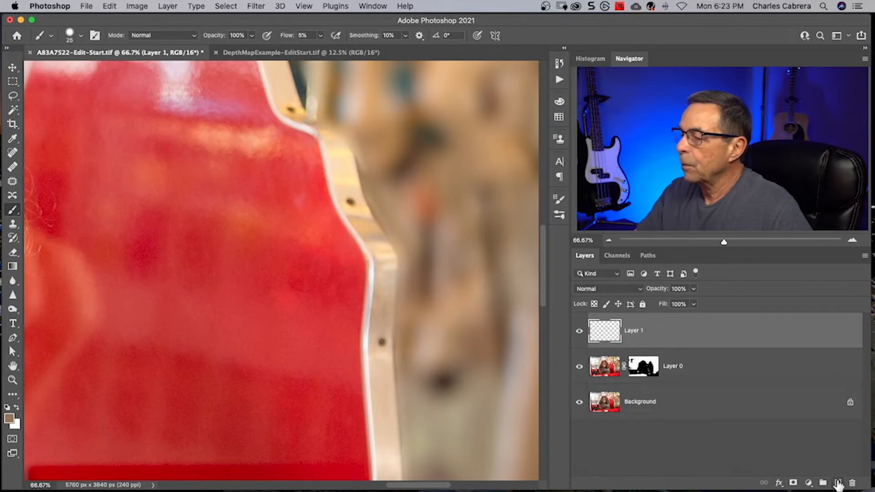
{"action": "left_click", "coordinate": [636, 348], "text": "alt"}
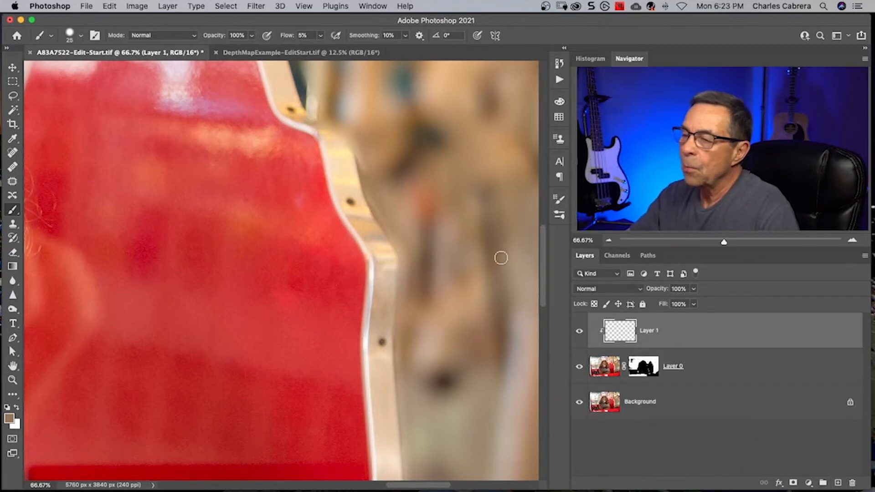
- Sample the blurred background colours beside the seat trim and paint them along its outer edge on the clipped layer
{"action": "left_click", "coordinate": [382, 194], "text": "alt"}
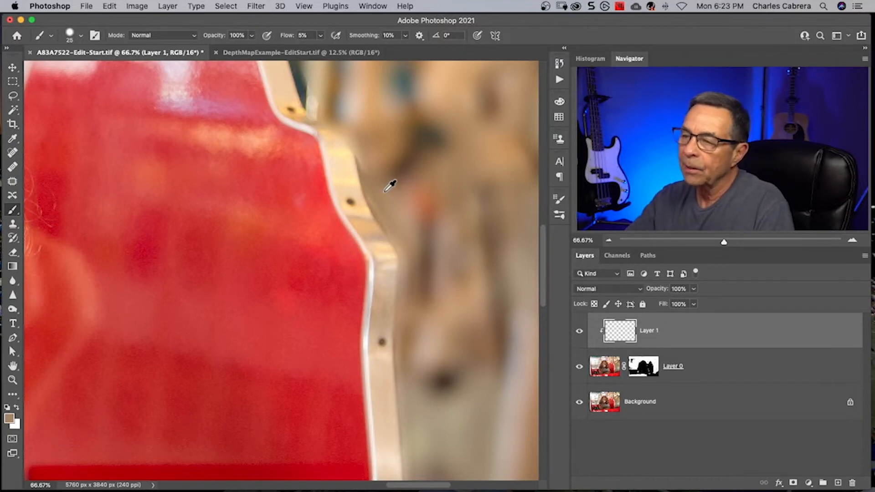
{"action": "mouse_move", "coordinate": [391, 217]}
{"action": "left_mouse_down"}
{"action": "mouse_move", "coordinate": [372, 185]}
{"action": "mouse_move", "coordinate": [385, 208]}
{"action": "mouse_move", "coordinate": [383, 199]}
{"action": "left_mouse_up"}
{"action": "key", "text": "]"}
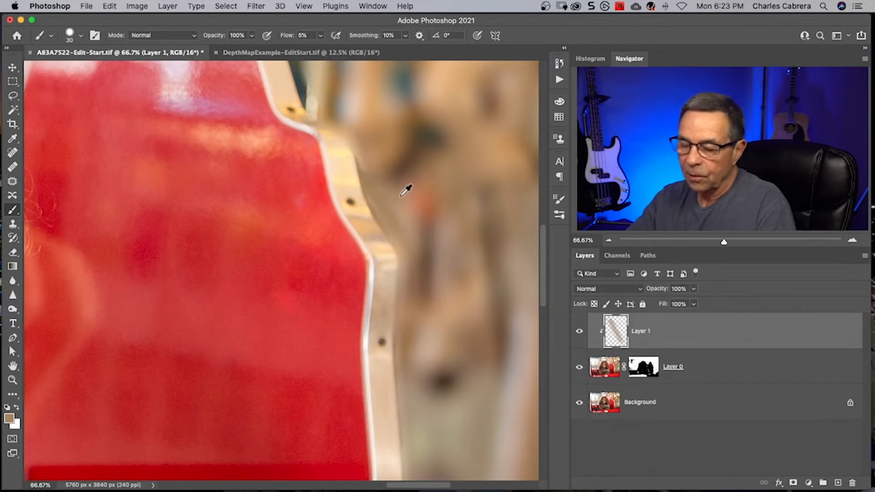
{"action": "left_click", "coordinate": [404, 199], "text": "alt"}
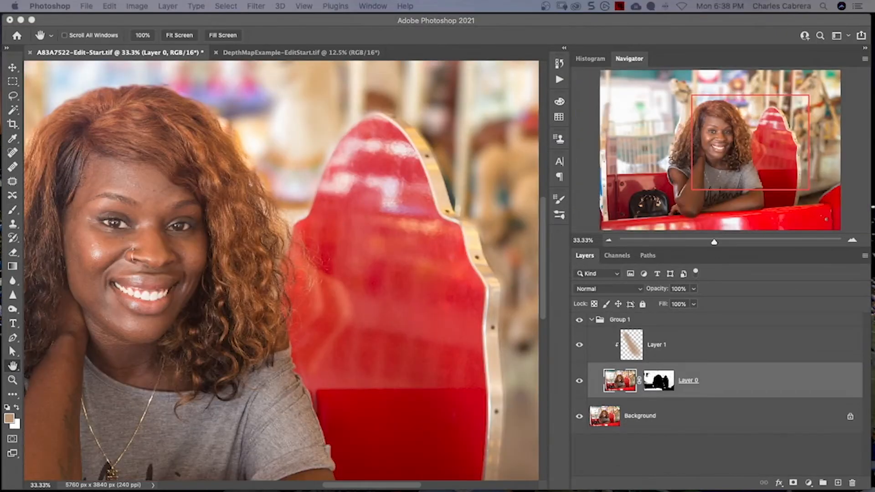
- Add 4.8% uniform, monochromatic noise to the image of Layer 0
{"action": "left_click", "coordinate": [620, 384]}
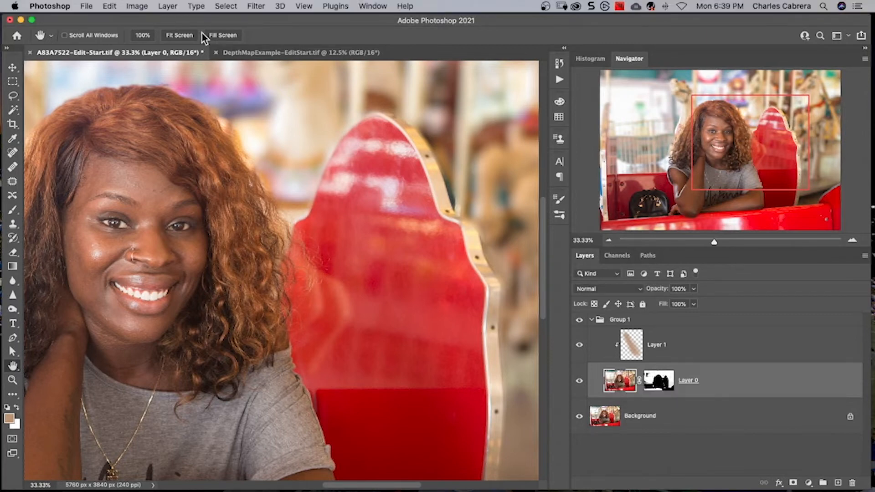
{"action": "left_click", "coordinate": [255, 6]}
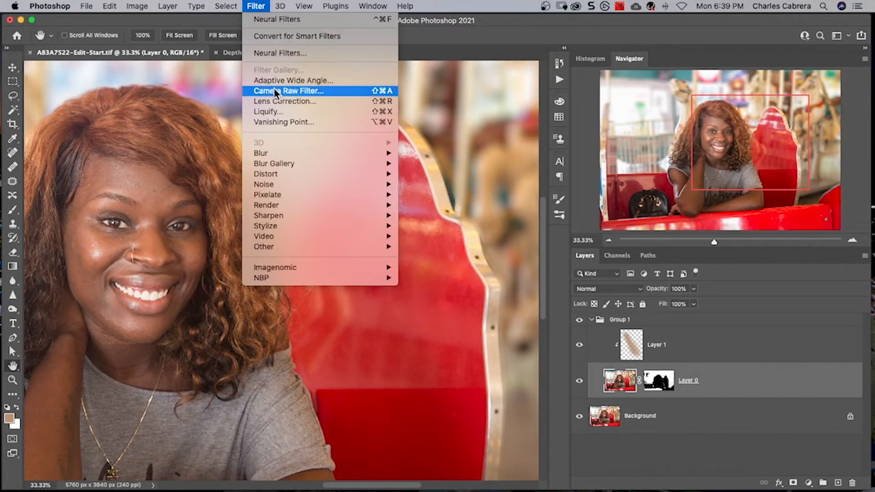
{"action": "mouse_move", "coordinate": [280, 183]}
{"action": "left_click", "coordinate": [437, 184]}
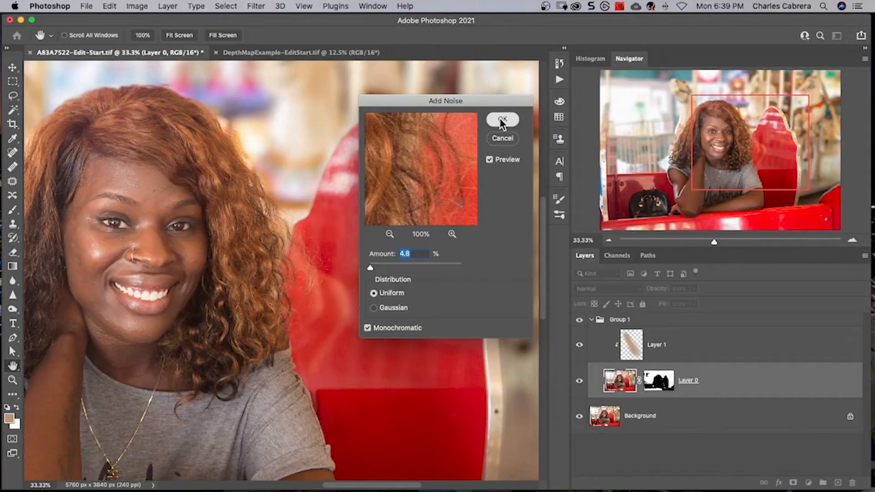
{"action": "left_click", "coordinate": [533, 16]}
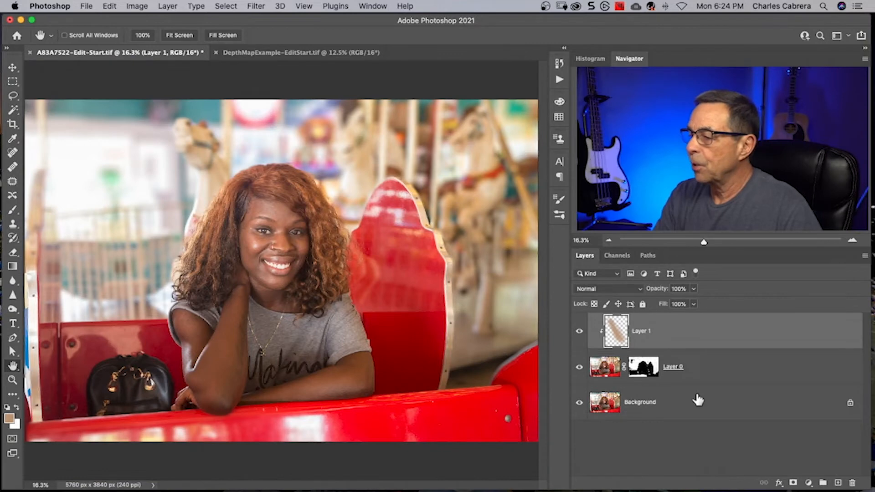
- Group Layer 0 and Layer 1, and toggle the group's visibility to compare the edit with the original
{"action": "left_click", "coordinate": [704, 374]}
{"action": "left_click", "coordinate": [703, 329], "text": "shift"}
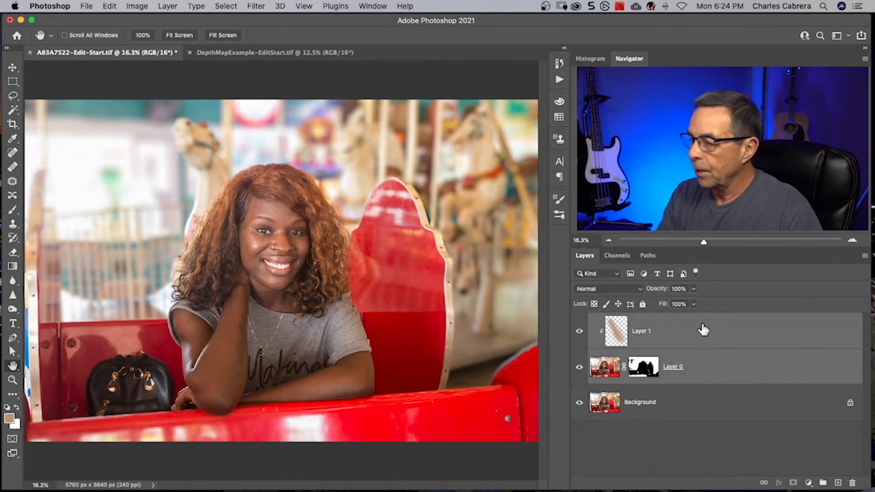
{"action": "key", "text": "super+g"}
{"action": "left_click", "coordinate": [579, 320]}
{"action": "left_click", "coordinate": [578, 321]}
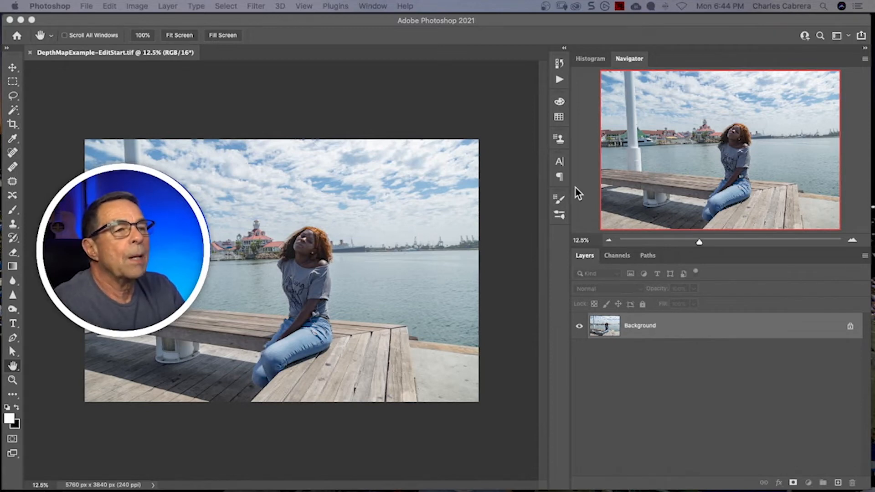
- Use the Depth Blur neural filter on the dock photo to output only its depth map to a duplicate layer
{"action": "left_click", "coordinate": [256, 6]}
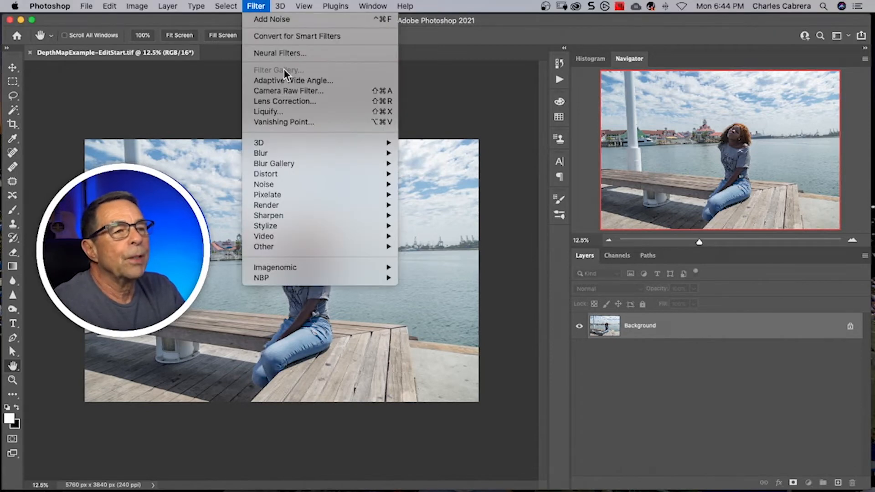
{"action": "left_click", "coordinate": [274, 53]}
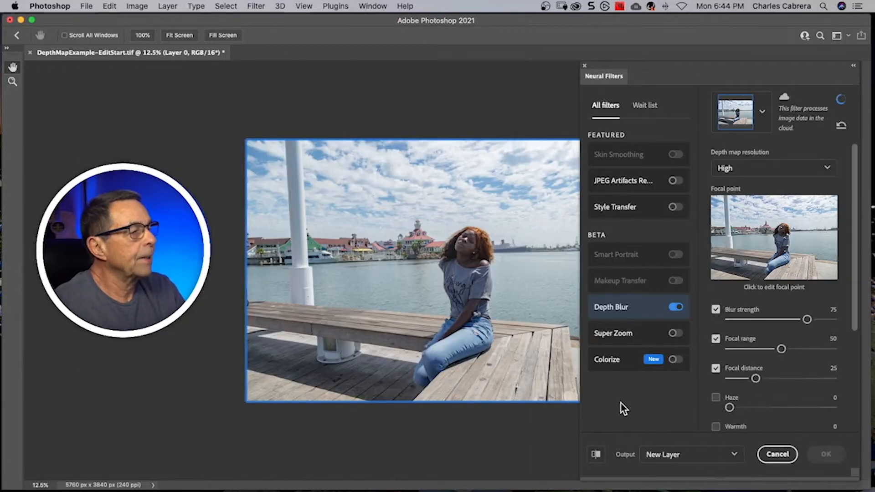
{"action": "scroll", "coordinate": [840, 332], "scroll_direction": "down", "scroll_amount": 5}
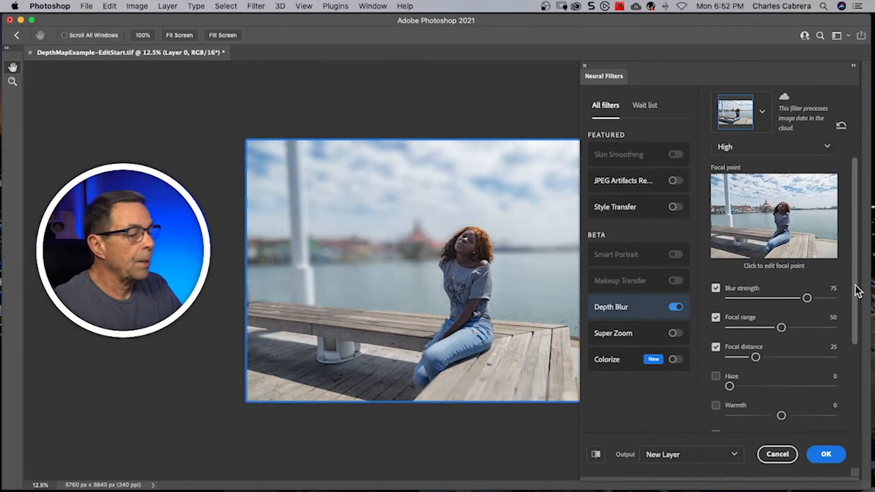
{"action": "left_click_drag", "start_coordinate": [855, 292], "coordinate": [858, 387]}
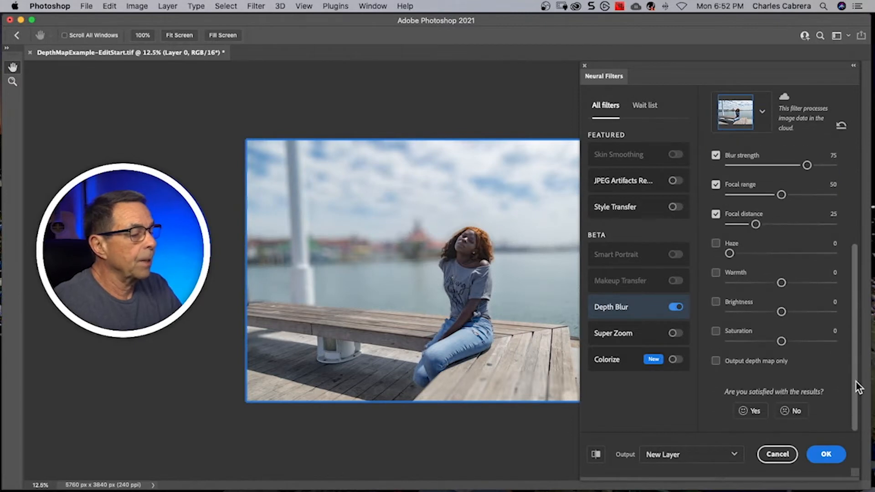
{"action": "left_click", "coordinate": [715, 360]}
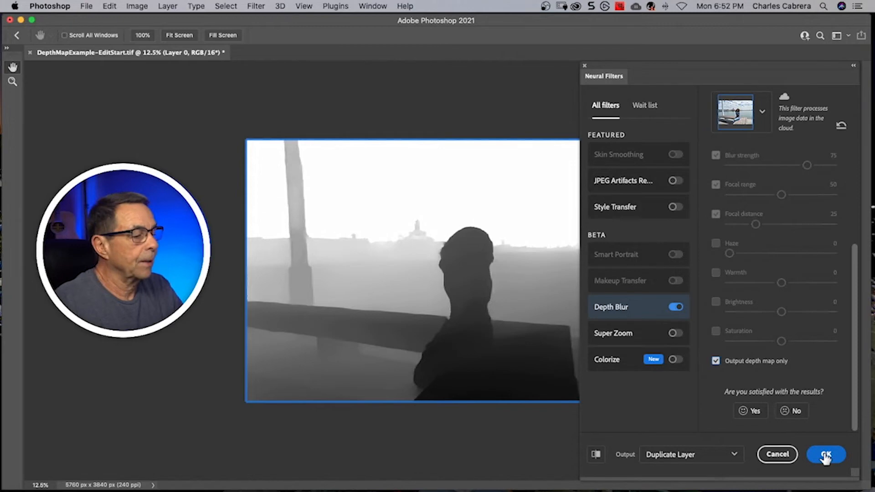
{"action": "left_click", "coordinate": [826, 456]}
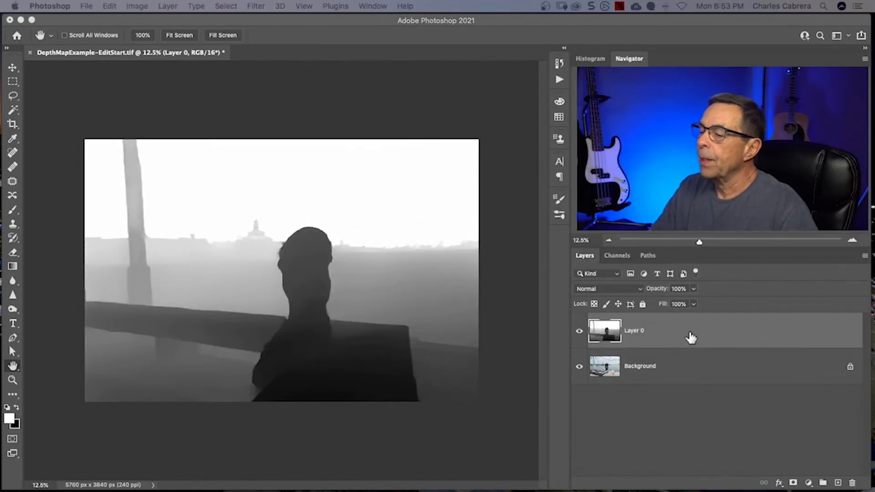
- Duplicate the Background layer and rename the copy as Dup layer
{"action": "left_click", "coordinate": [682, 366]}
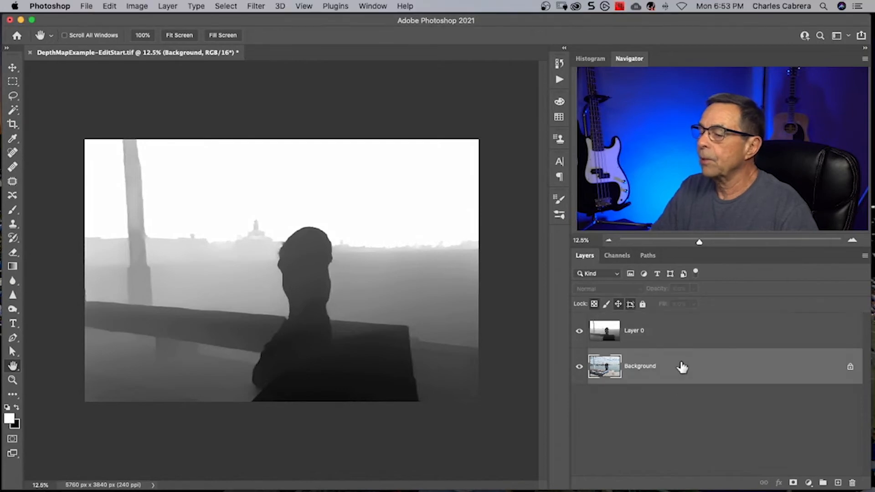
{"action": "key", "text": "super+j"}
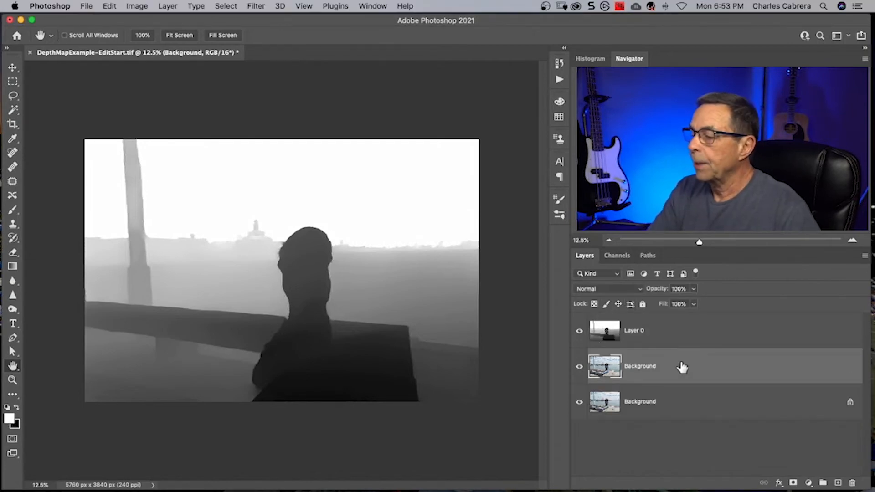
{"action": "double_click", "coordinate": [650, 369]}
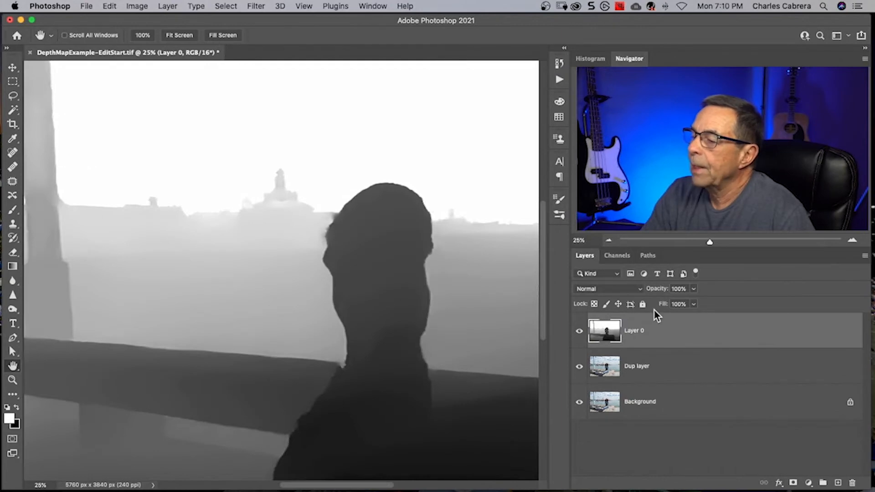
- Load the depth map's RGB channel as a selection and fill it with white in a new alpha channel
{"action": "left_click", "coordinate": [615, 256]}
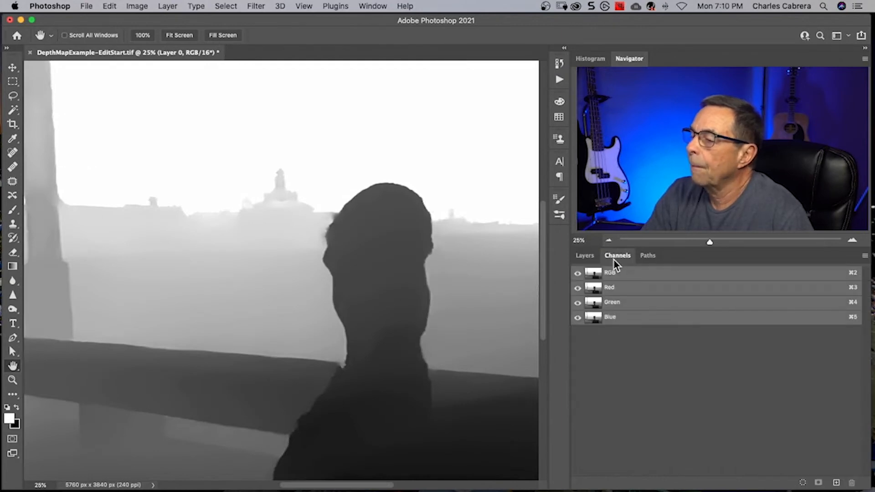
{"action": "left_click_drag", "start_coordinate": [593, 273], "coordinate": [593, 275]}
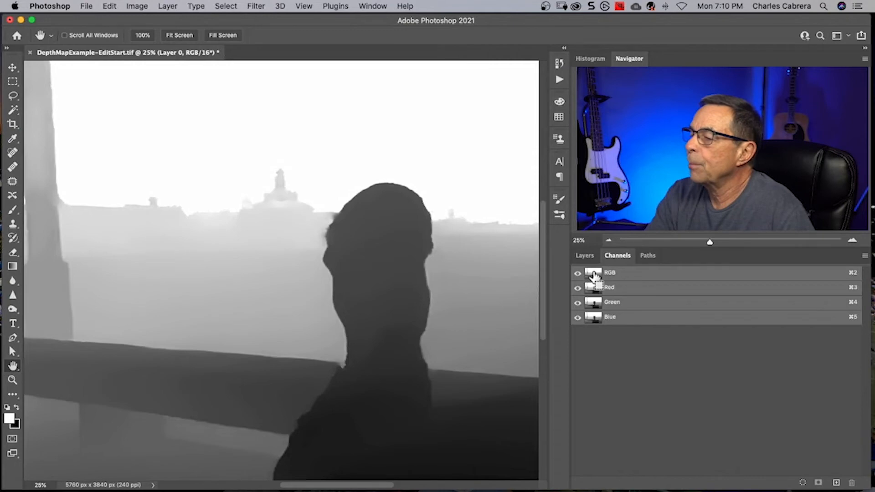
{"action": "left_click", "coordinate": [593, 276], "text": "super"}
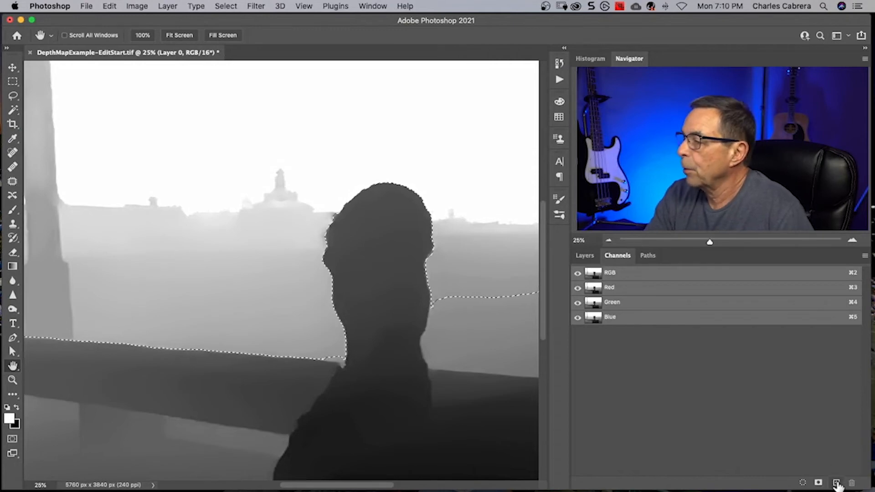
{"action": "left_click", "coordinate": [836, 483]}
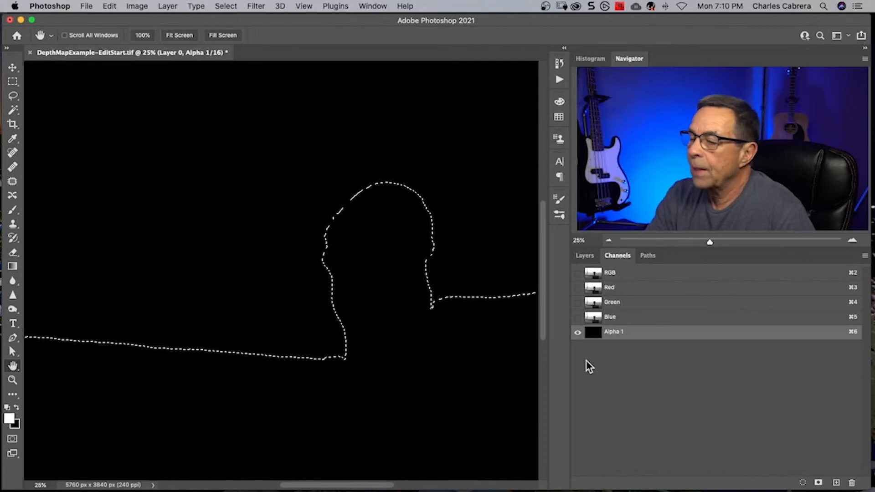
{"action": "key", "text": "alt+BackSpace"}
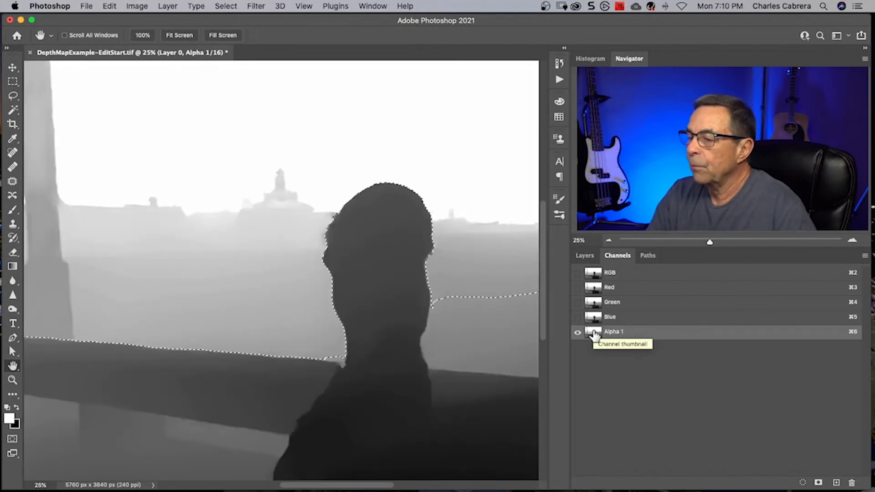
- Clear the selection and open Lens Blur on Dup layer with Alpha 1 as the depth map source
{"action": "left_click", "coordinate": [584, 257]}
{"action": "left_click", "coordinate": [682, 373]}
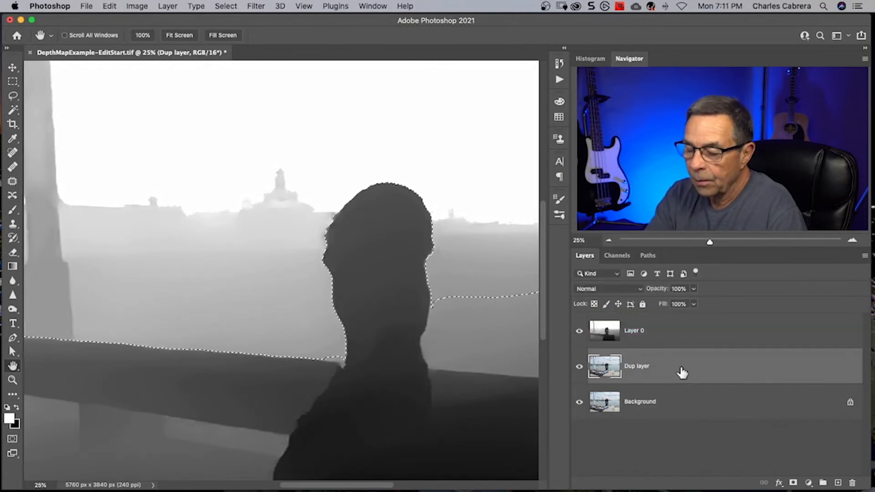
{"action": "key", "text": "super+d"}
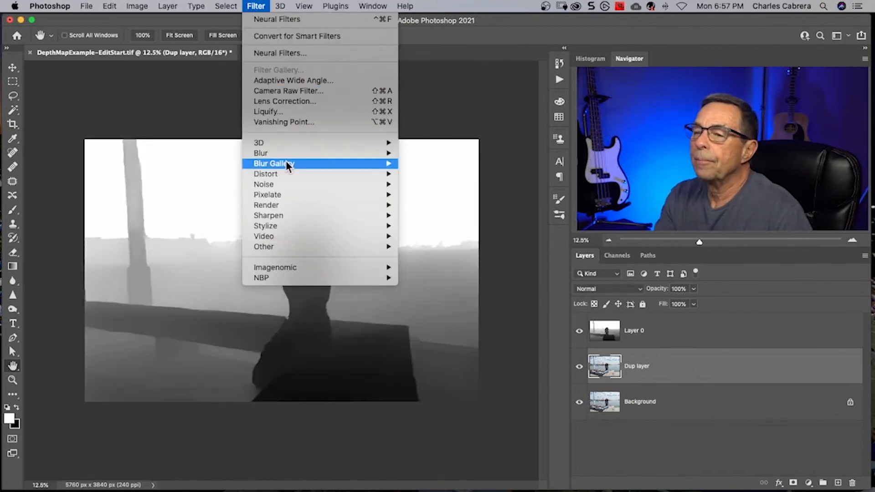
{"action": "mouse_move", "coordinate": [283, 153]}
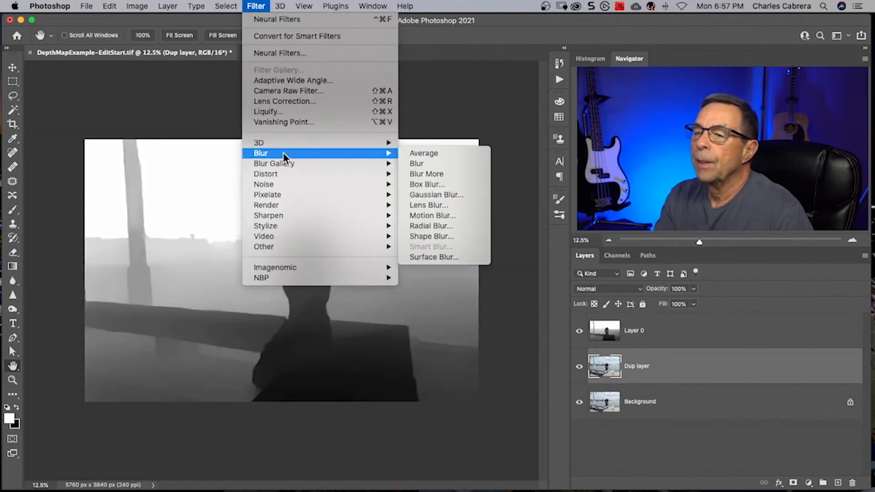
{"action": "left_click", "coordinate": [425, 204]}
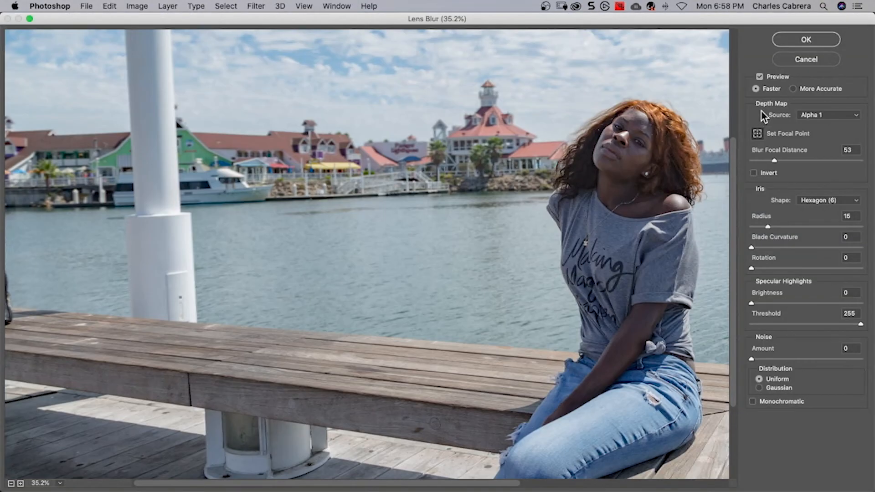
{"action": "left_click", "coordinate": [858, 117]}
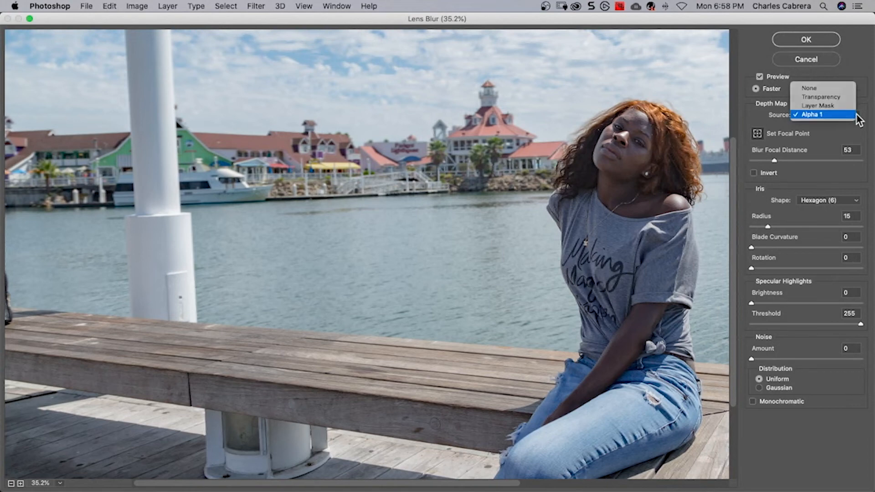
{"action": "left_click", "coordinate": [856, 115]}
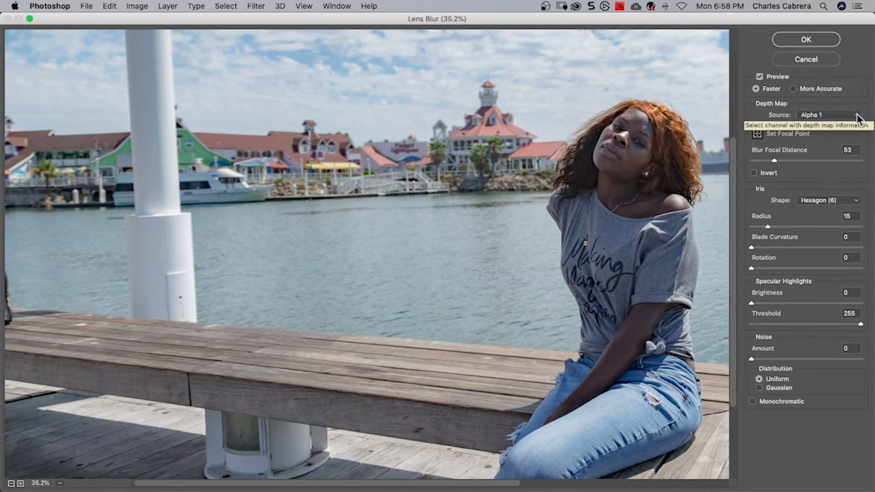
- Set the Lens Blur focal point on the woman's face and apply the filter
{"action": "left_click", "coordinate": [756, 132]}
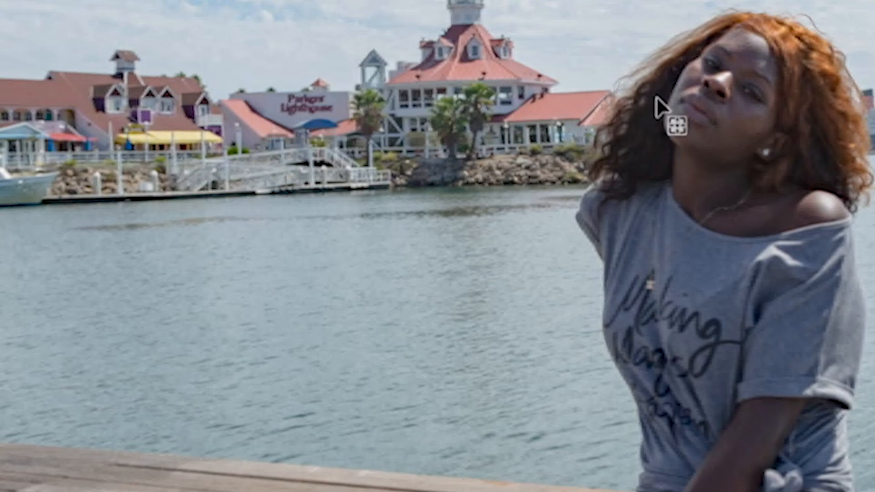
{"action": "left_click", "coordinate": [749, 91]}
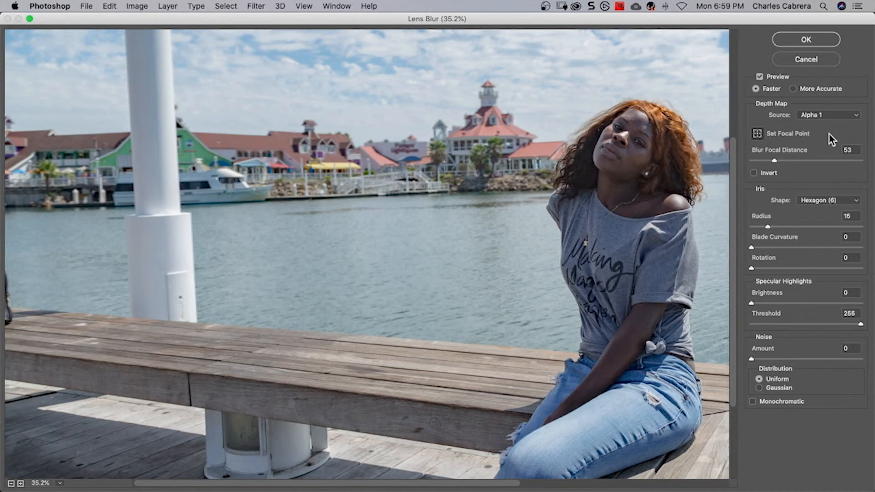
{"action": "left_click", "coordinate": [805, 39]}
{"action": "left_click", "coordinate": [806, 39]}
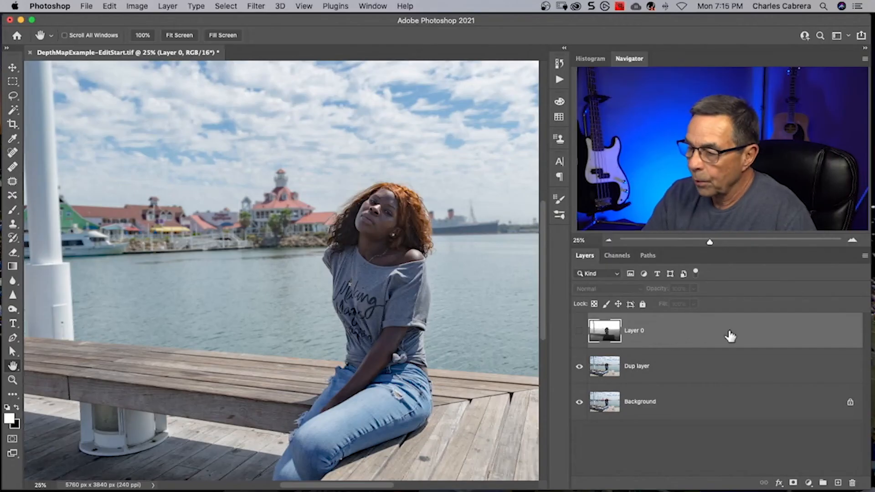
- Delete the depth map layer, Layer 0, and load the Alpha 1 channel as a selection with Dup layer active
{"action": "left_click_drag", "start_coordinate": [777, 338], "coordinate": [851, 483]}
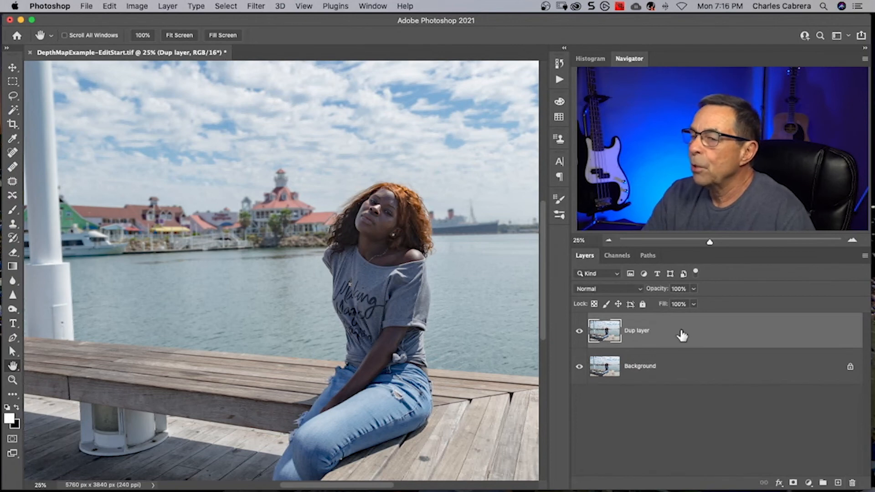
{"action": "left_click", "coordinate": [621, 256]}
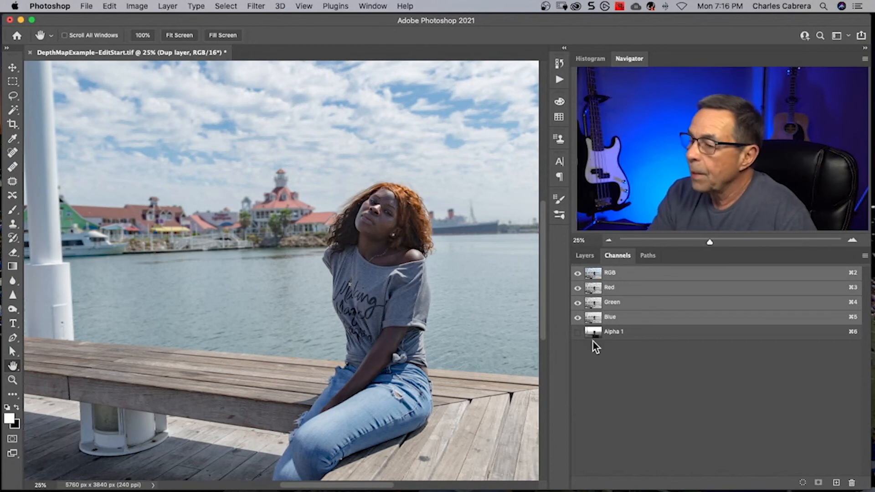
{"action": "left_click_drag", "start_coordinate": [592, 337], "coordinate": [595, 336]}
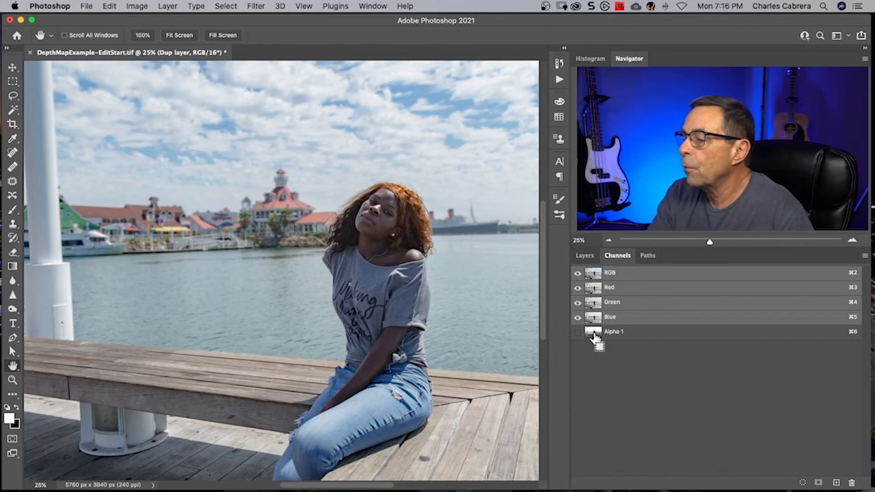
{"action": "left_click", "coordinate": [595, 337], "text": "super"}
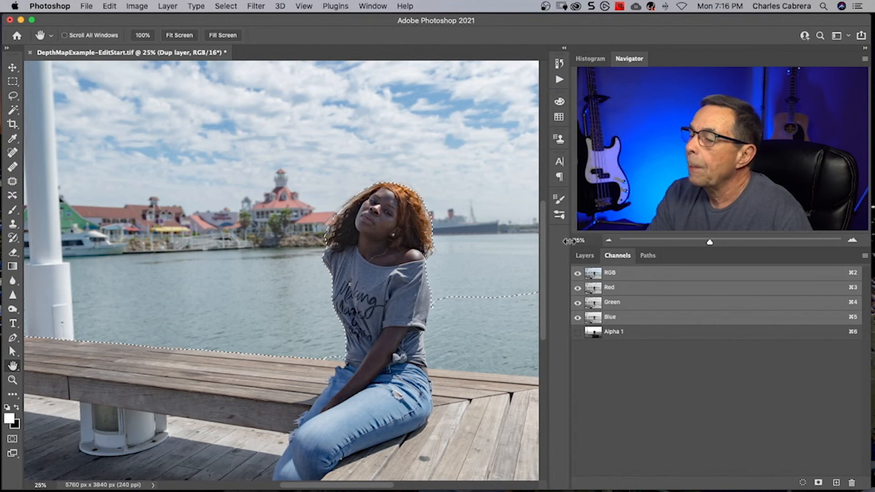
{"action": "left_click", "coordinate": [585, 256]}
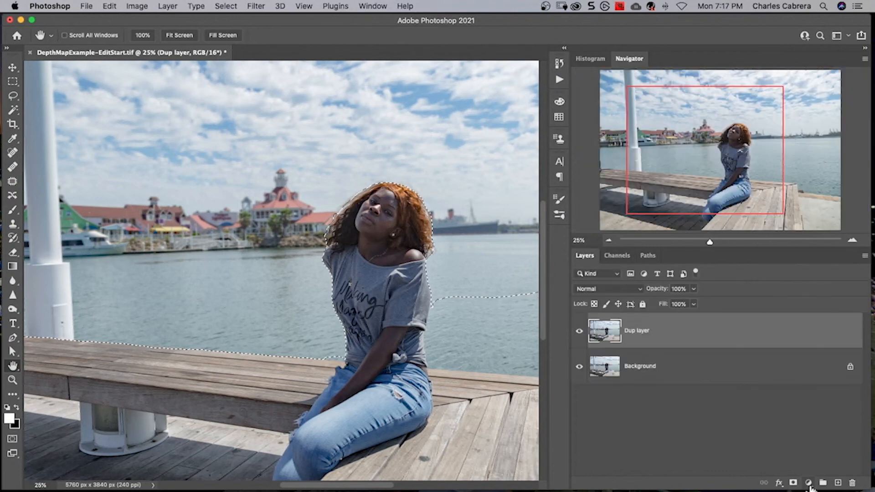
- Add a Curves adjustment layer masked by the selection and darken the midtones with a point at input 157, output 102
{"action": "left_click", "coordinate": [808, 483]}
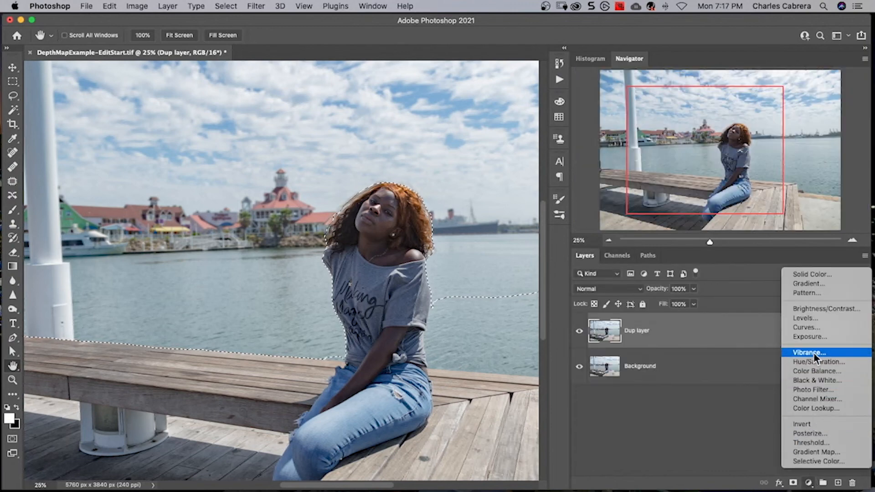
{"action": "left_click", "coordinate": [804, 324]}
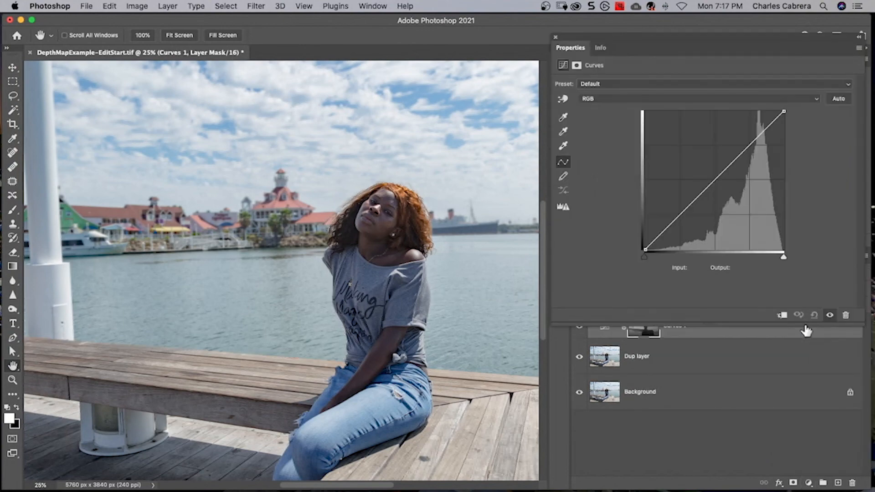
{"action": "left_click_drag", "start_coordinate": [656, 37], "coordinate": [97, 31]}
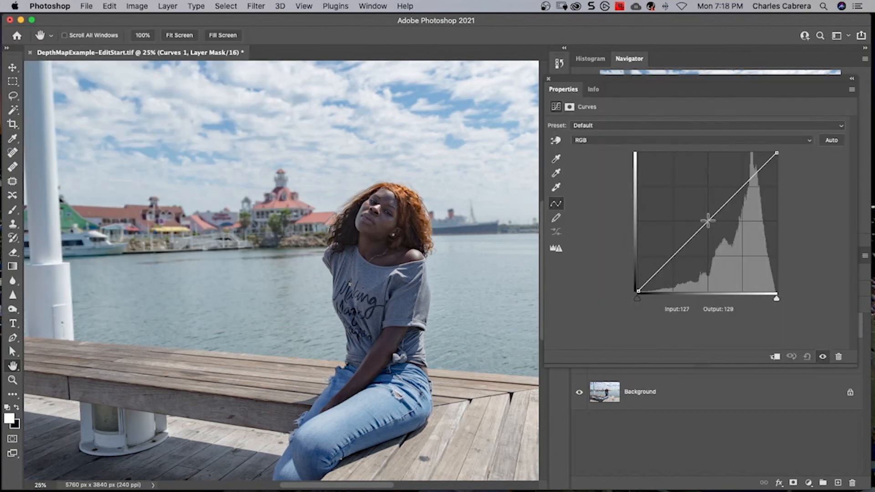
{"action": "left_click_drag", "start_coordinate": [707, 221], "coordinate": [724, 235]}
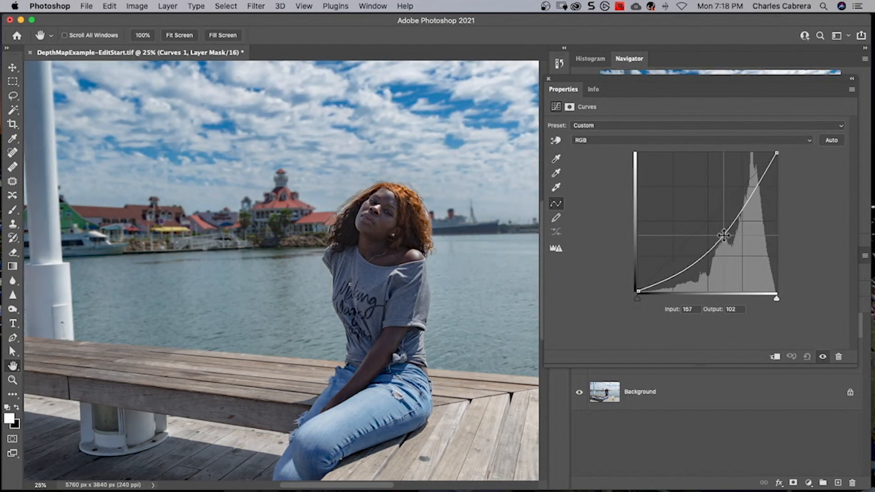